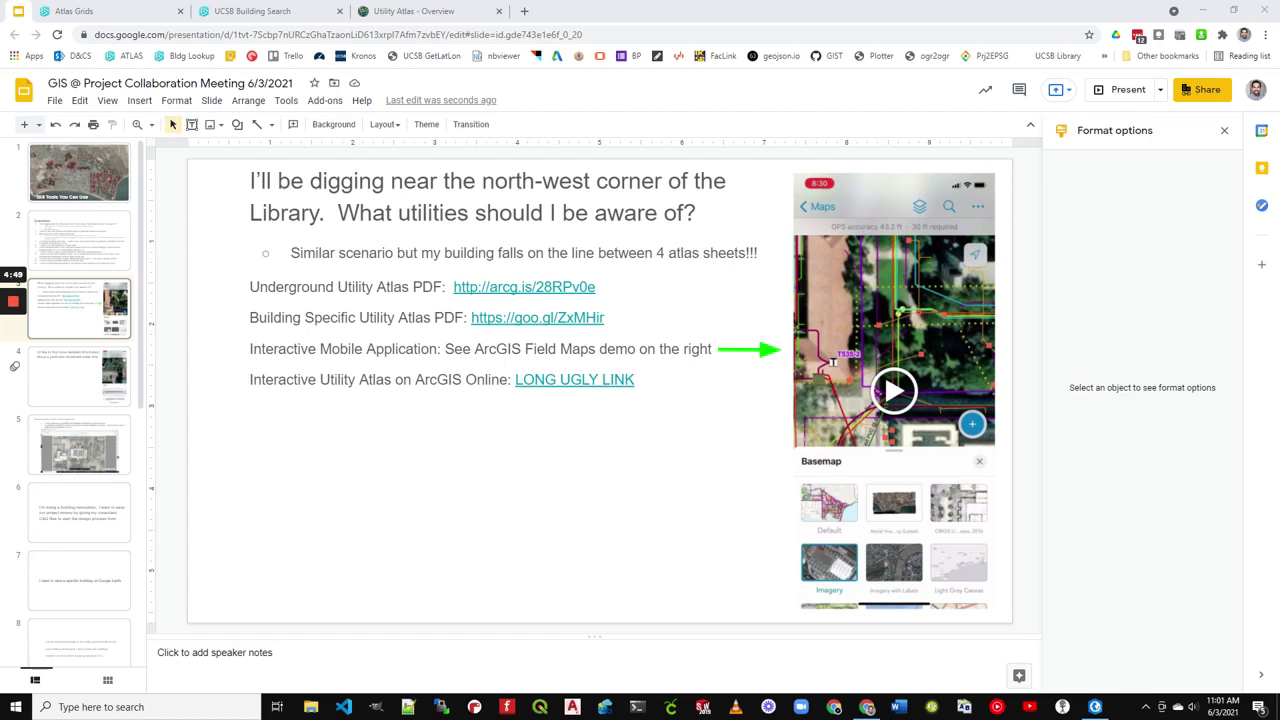
On the Atlas Grids map, pan to central campus and open grid cell 067's atlas download links.
{"action": "left_click", "coordinate": [141, 18]}
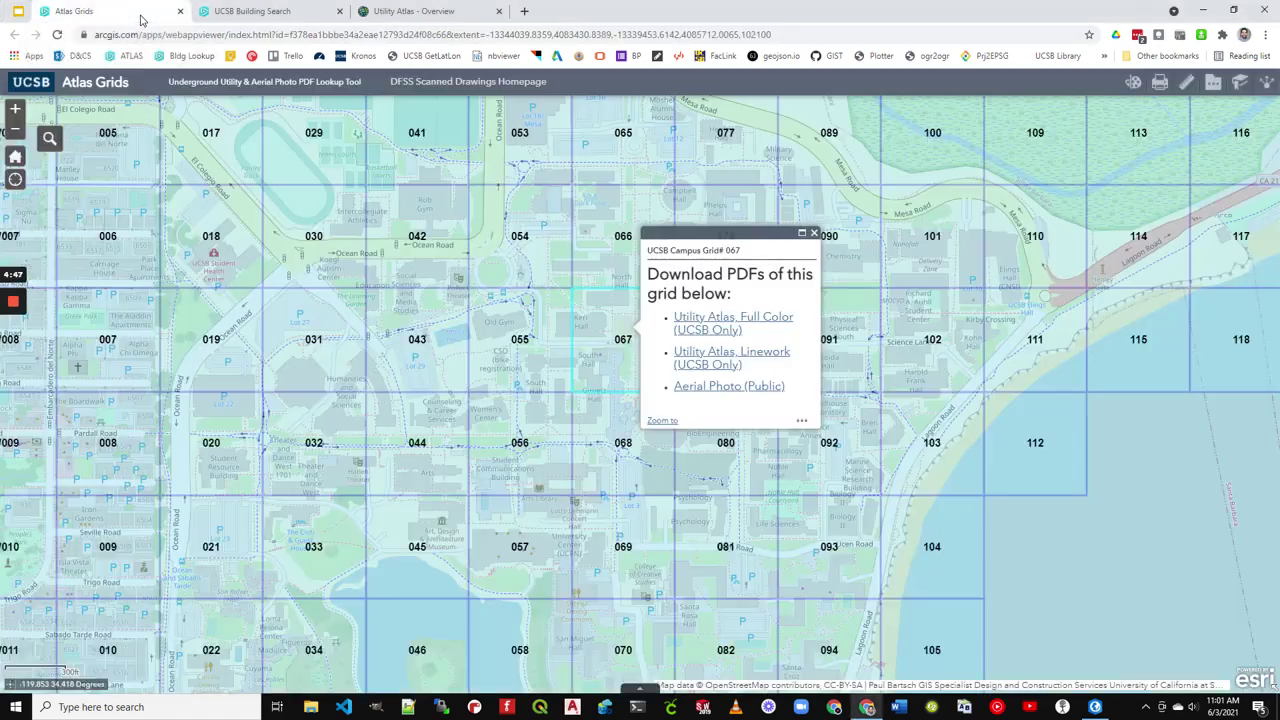
{"action": "scroll", "coordinate": [541, 388], "scroll_direction": "down", "scroll_amount": 3}
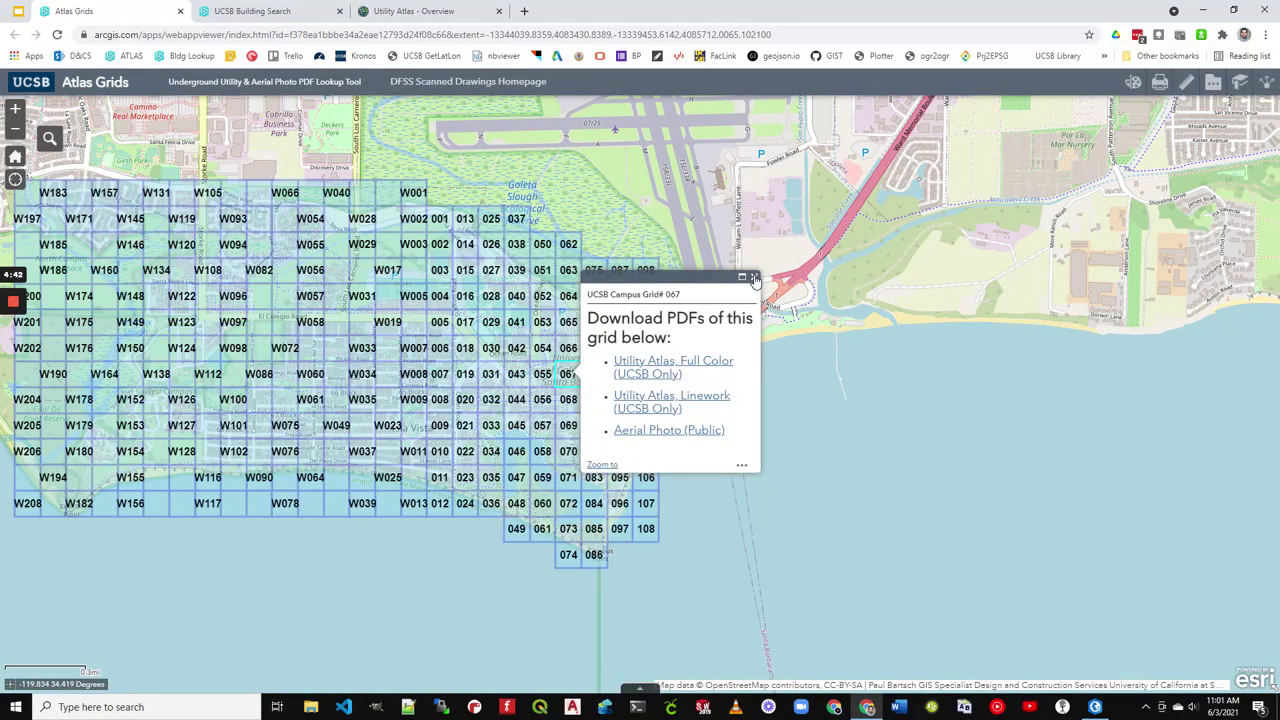
{"action": "left_click", "coordinate": [755, 279]}
{"action": "left_click_drag", "start_coordinate": [792, 420], "coordinate": [946, 448]}
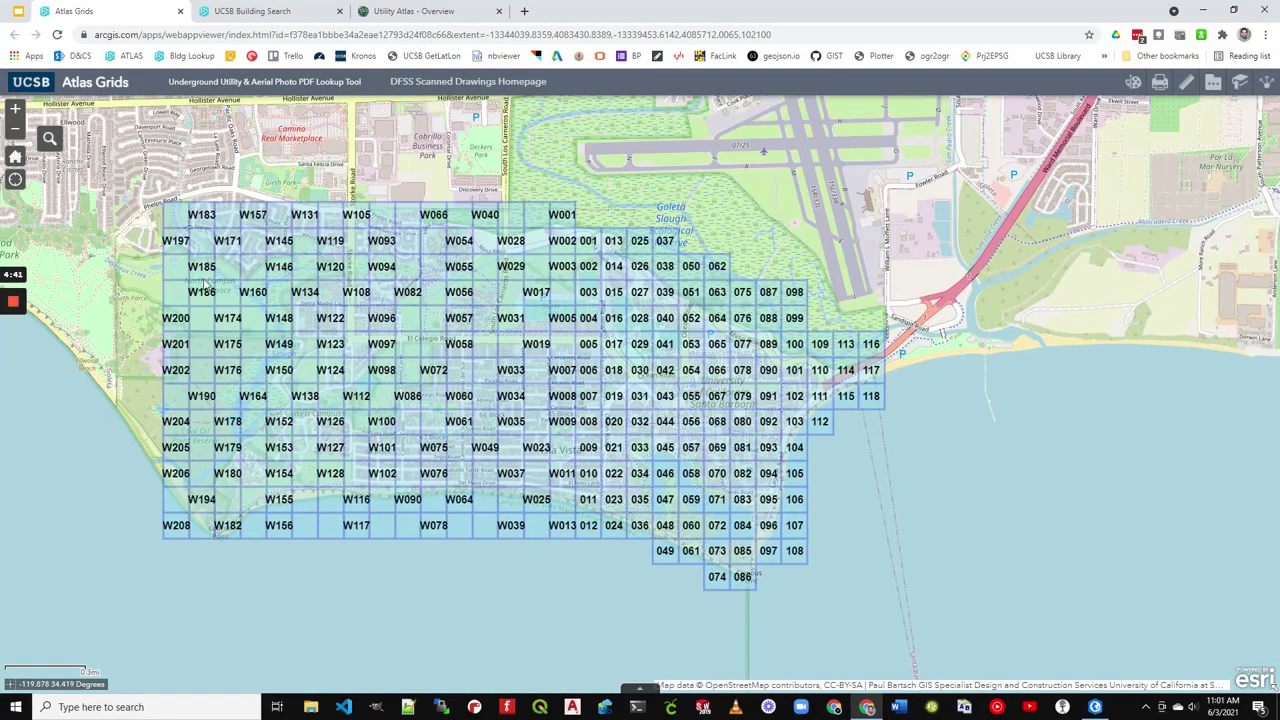
{"action": "scroll", "coordinate": [204, 284], "scroll_direction": "up", "scroll_amount": 1}
{"action": "left_click_drag", "start_coordinate": [928, 427], "coordinate": [338, 314]}
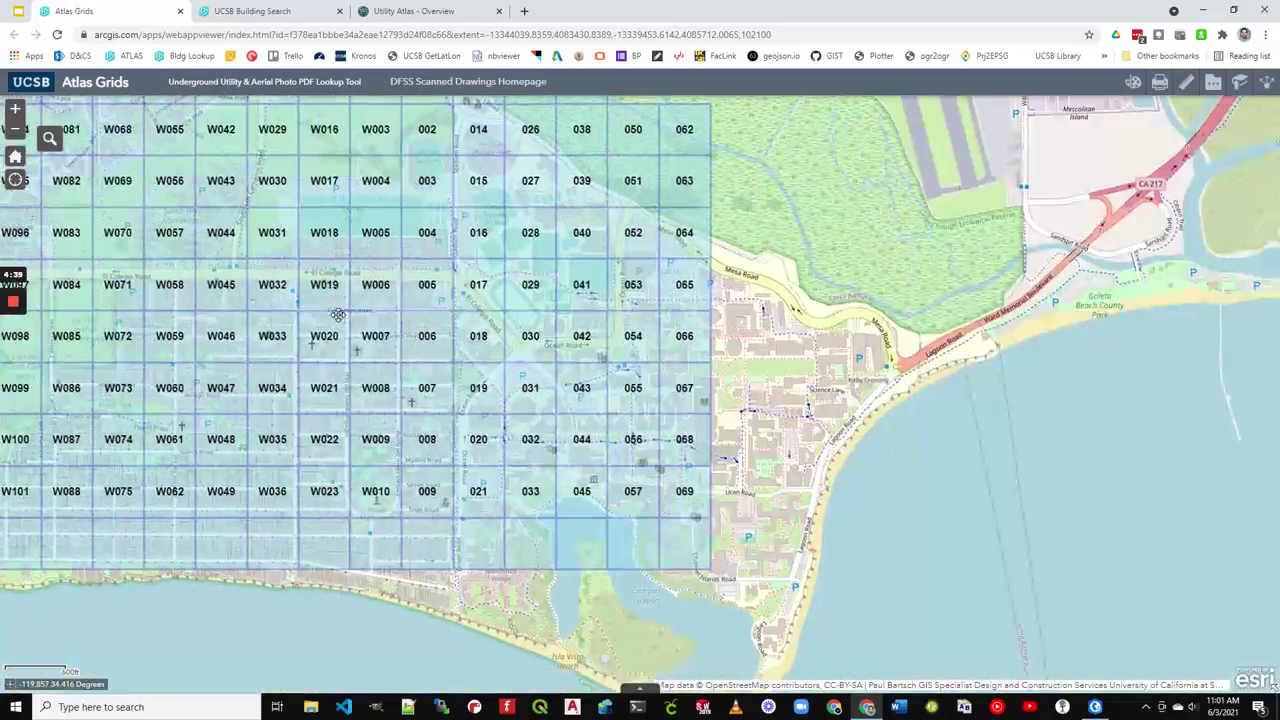
{"action": "left_click", "coordinate": [701, 394]}
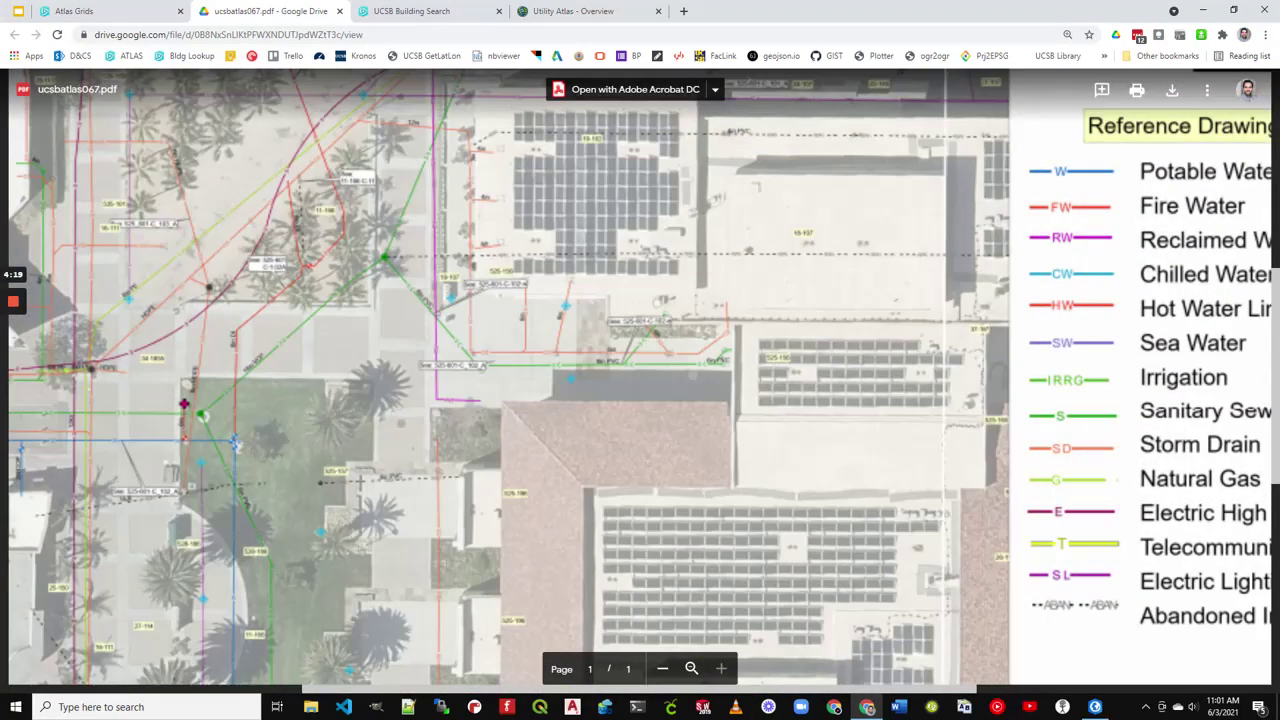
Inspect the grid 067 atlas lines near North Hall and the Library, then return to the Building Search map.
{"action": "scroll", "coordinate": [640, 380], "scroll_direction": "up", "scroll_amount": 2}
{"action": "scroll", "coordinate": [640, 380], "scroll_direction": "left", "scroll_amount": 2}
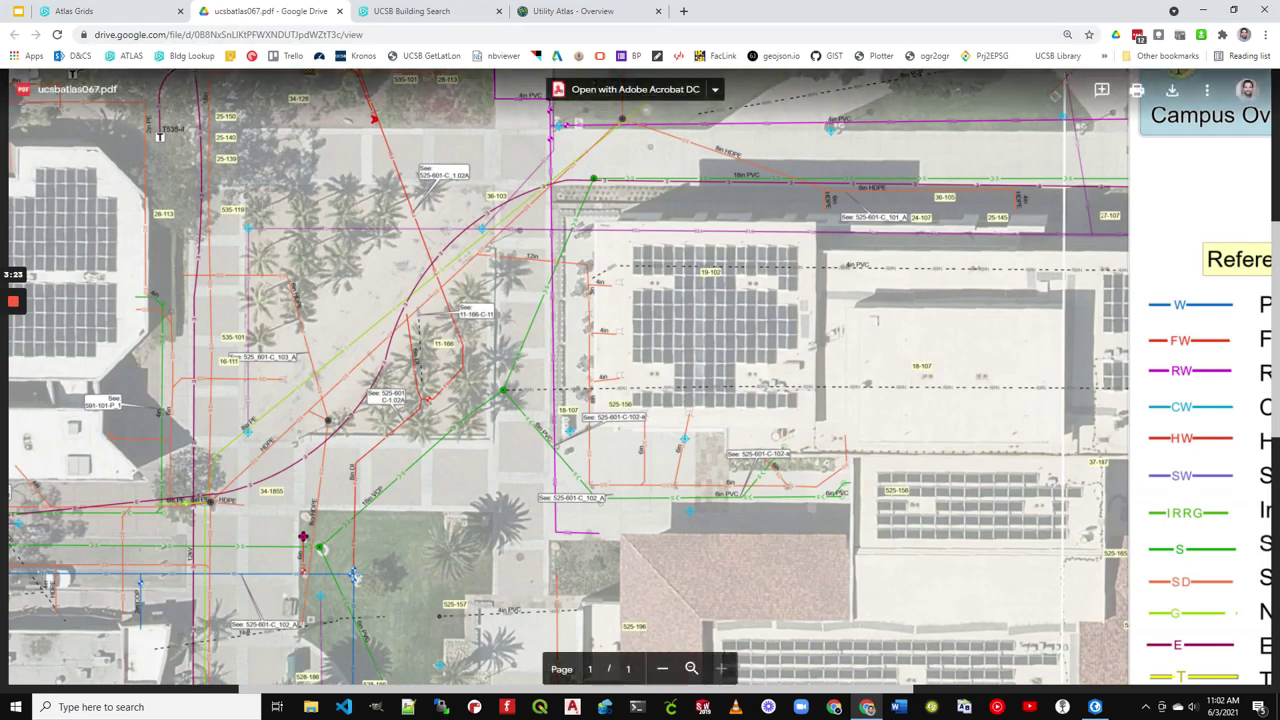
{"action": "scroll", "coordinate": [620, 425], "scroll_direction": "down", "scroll_amount": 10}
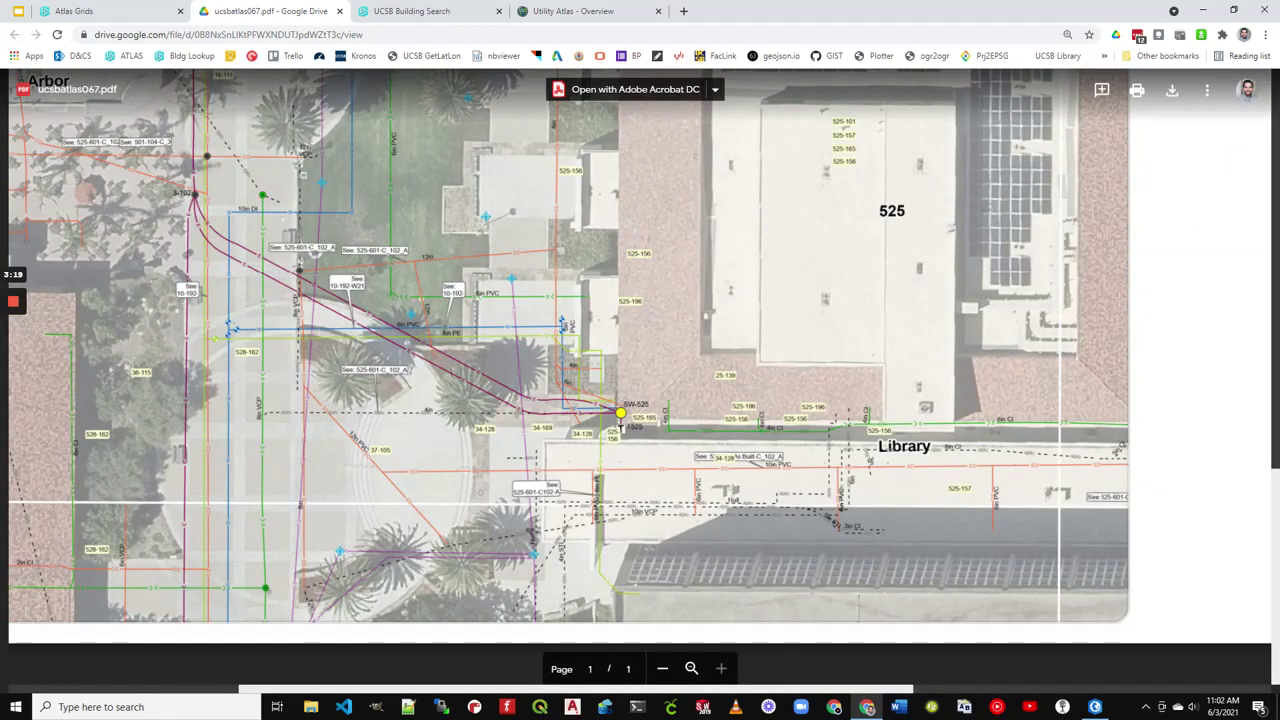
{"action": "scroll", "coordinate": [620, 425], "scroll_direction": "up", "scroll_amount": 10}
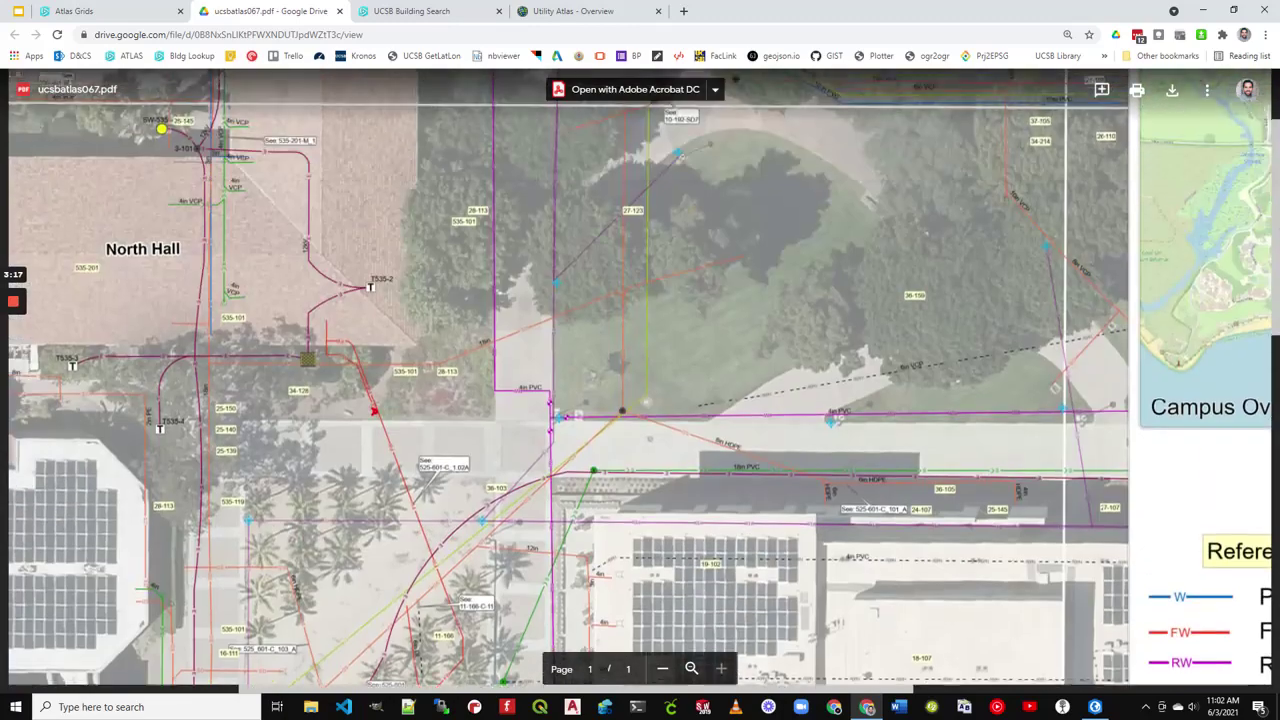
{"action": "scroll", "coordinate": [620, 425], "scroll_direction": "up", "scroll_amount": 2}
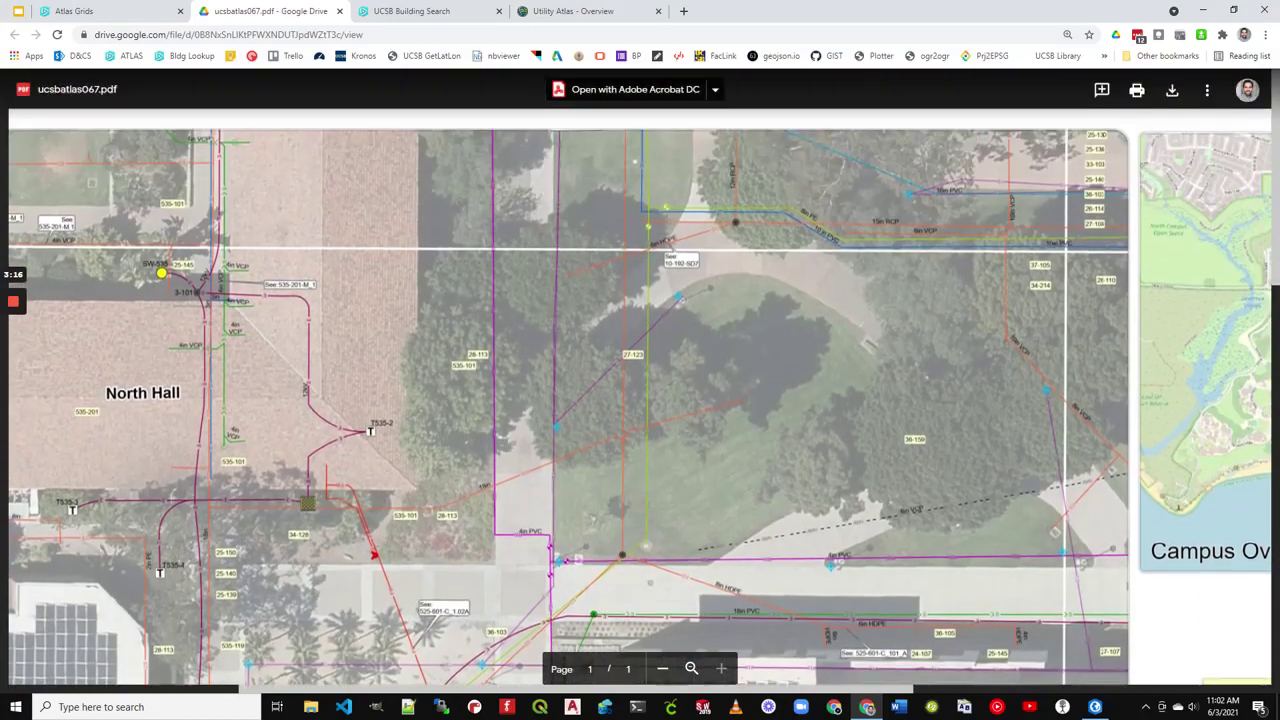
{"action": "left_click", "coordinate": [403, 16]}
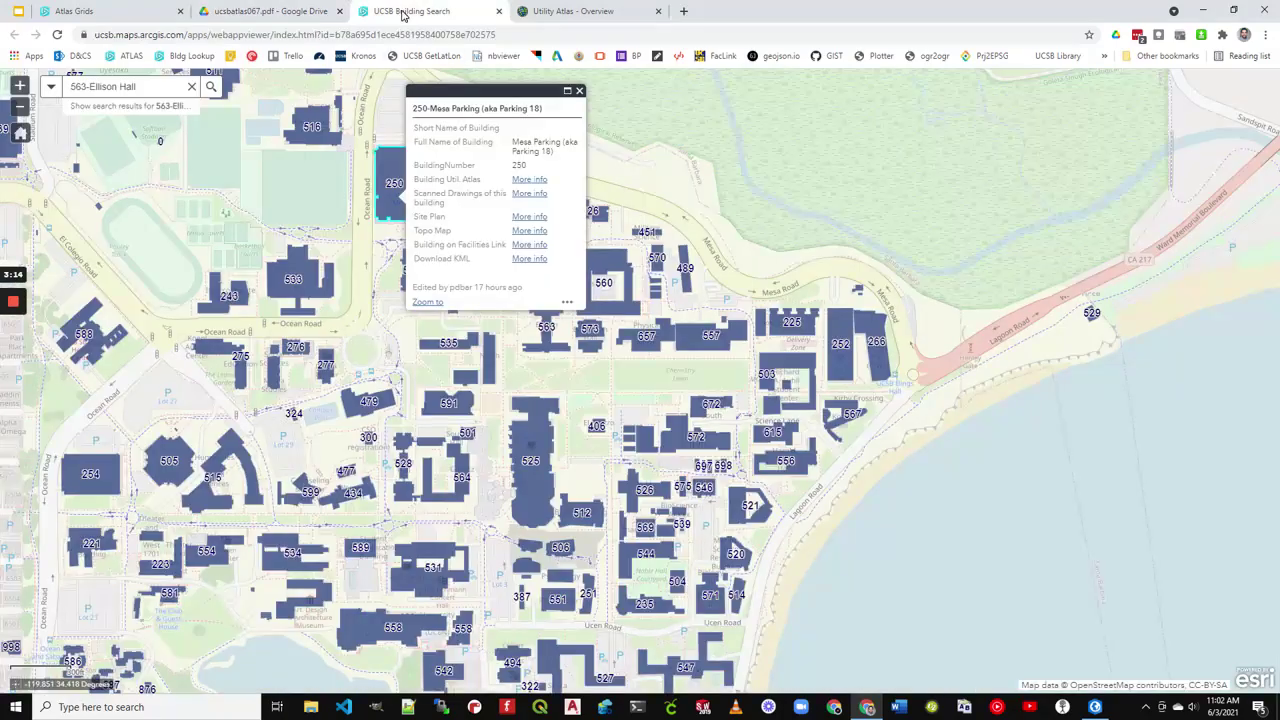
Close the Mesa Parking details and select building 533, Robertson Gym, on the Building Search map.
{"action": "left_click", "coordinate": [580, 91]}
{"action": "left_click_drag", "start_coordinate": [466, 324], "coordinate": [735, 383]}
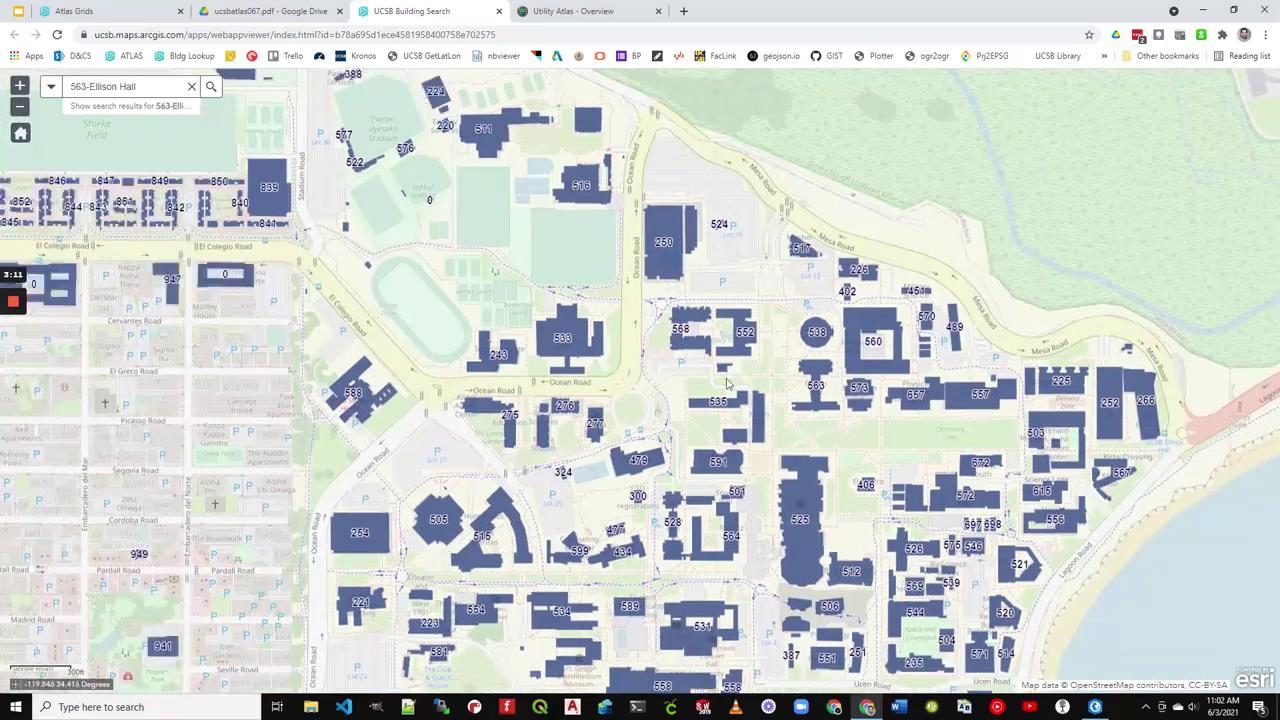
{"action": "left_click", "coordinate": [586, 342]}
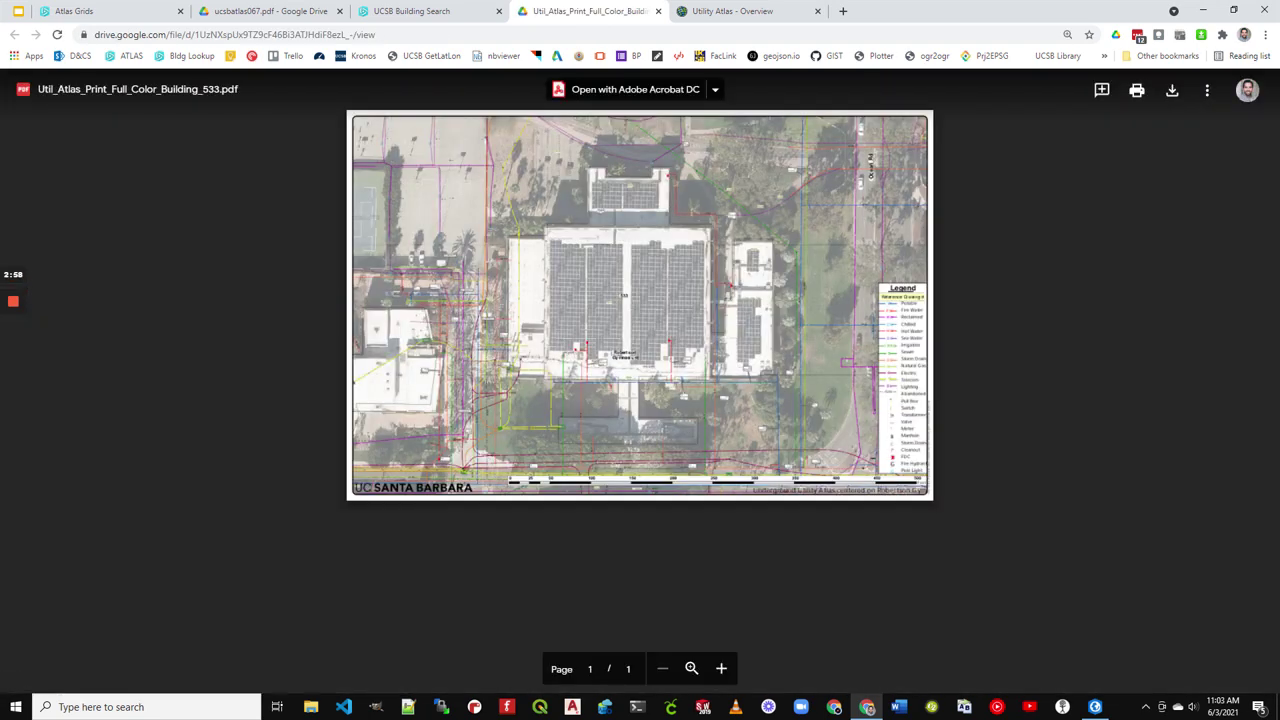
Zoom the Robertson Gym atlas in three levels, review it, then go back to the Building Search map.
{"action": "left_click", "coordinate": [721, 668]}
{"action": "left_click", "coordinate": [721, 668]}
{"action": "left_click", "coordinate": [721, 668]}
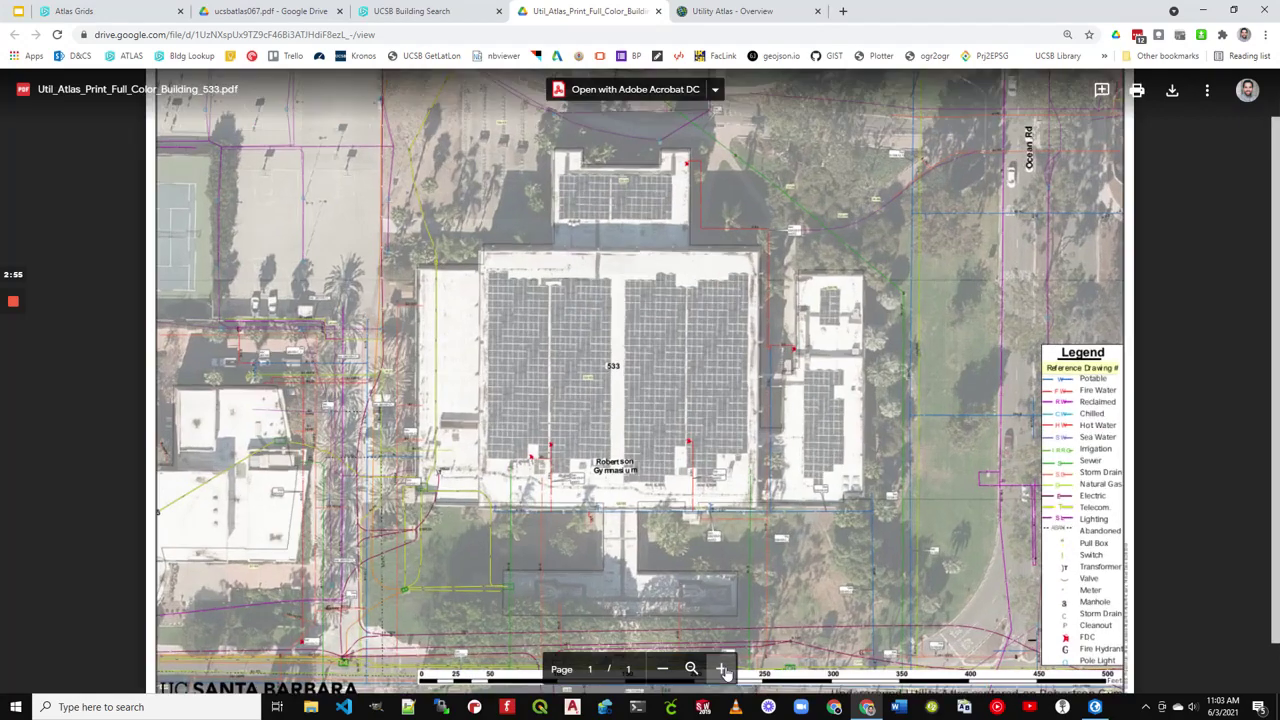
{"action": "scroll", "coordinate": [640, 382], "scroll_direction": "down", "scroll_amount": 1}
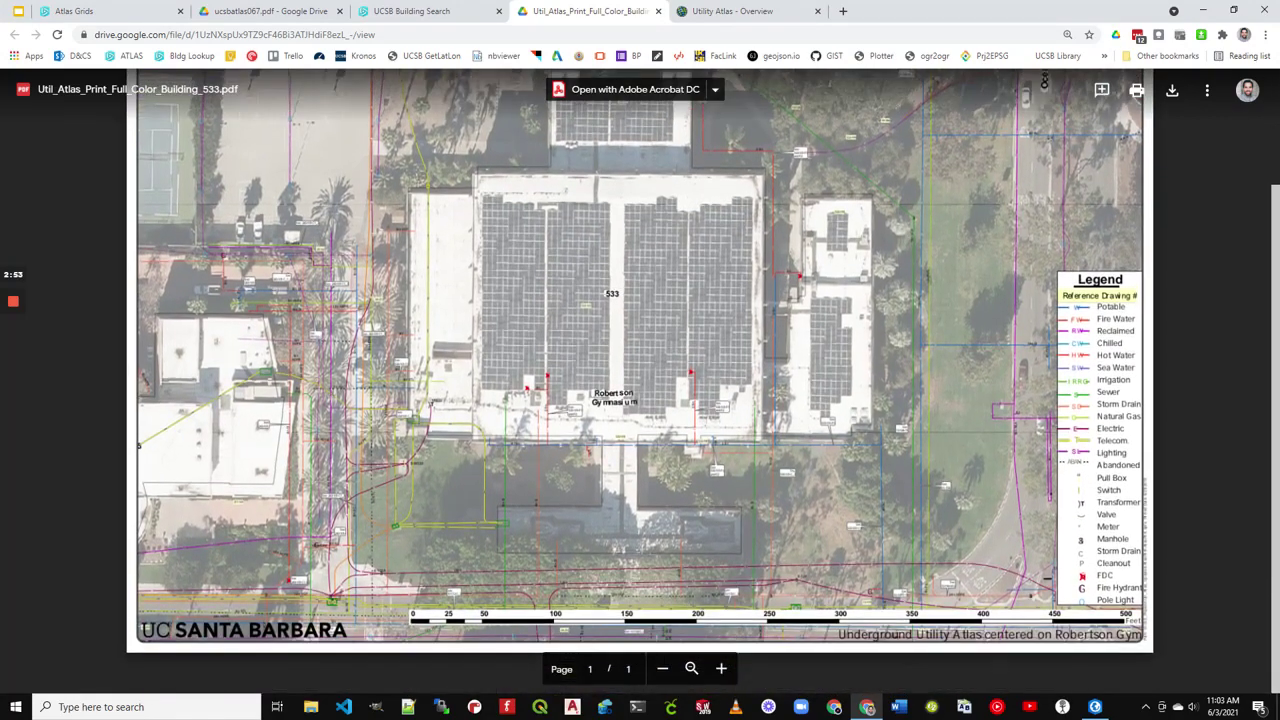
{"action": "scroll", "coordinate": [640, 382], "scroll_direction": "up", "scroll_amount": 2}
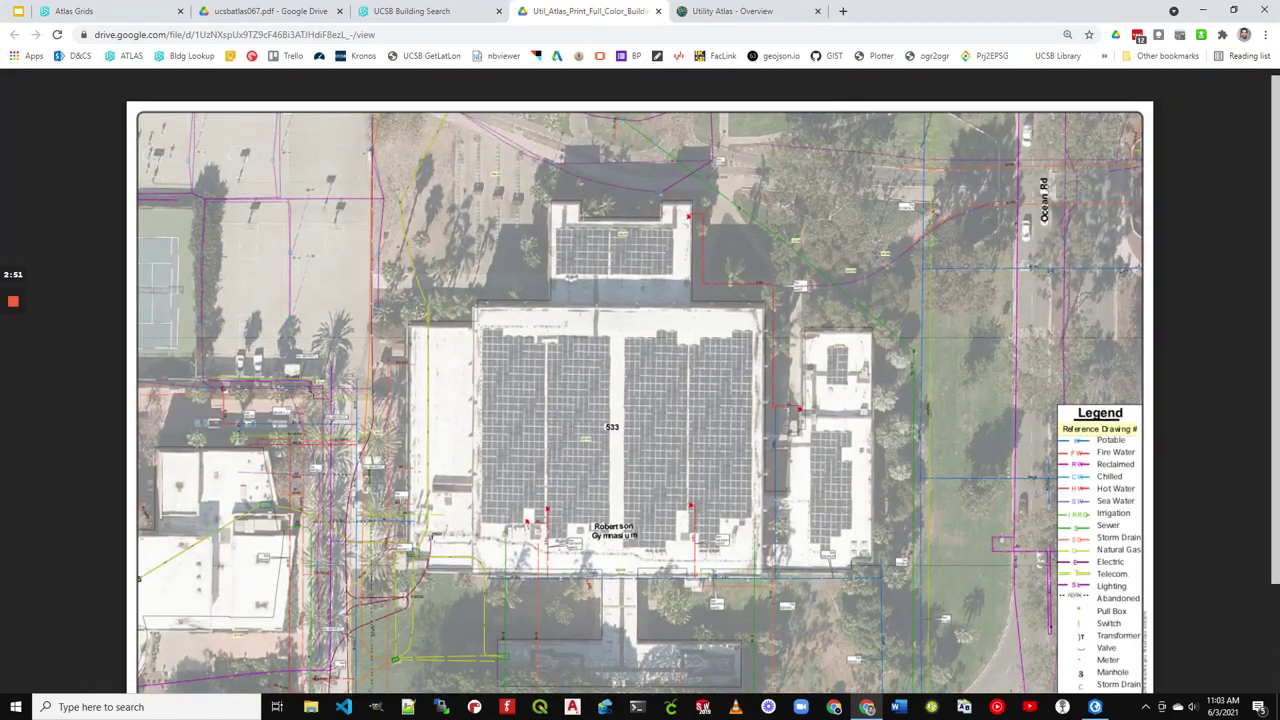
{"action": "left_click", "coordinate": [437, 13]}
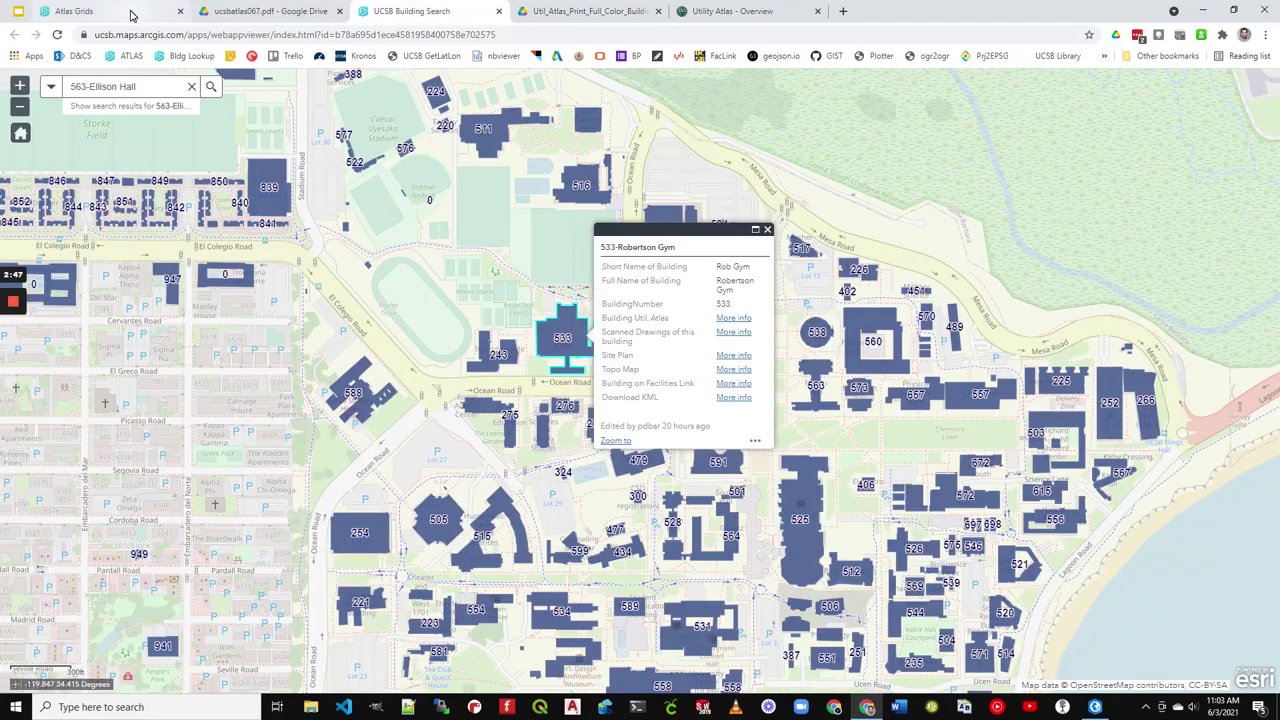
Go back to the presentation slides, then move on to the Utility Atlas overview page.
{"action": "left_click", "coordinate": [19, 12]}
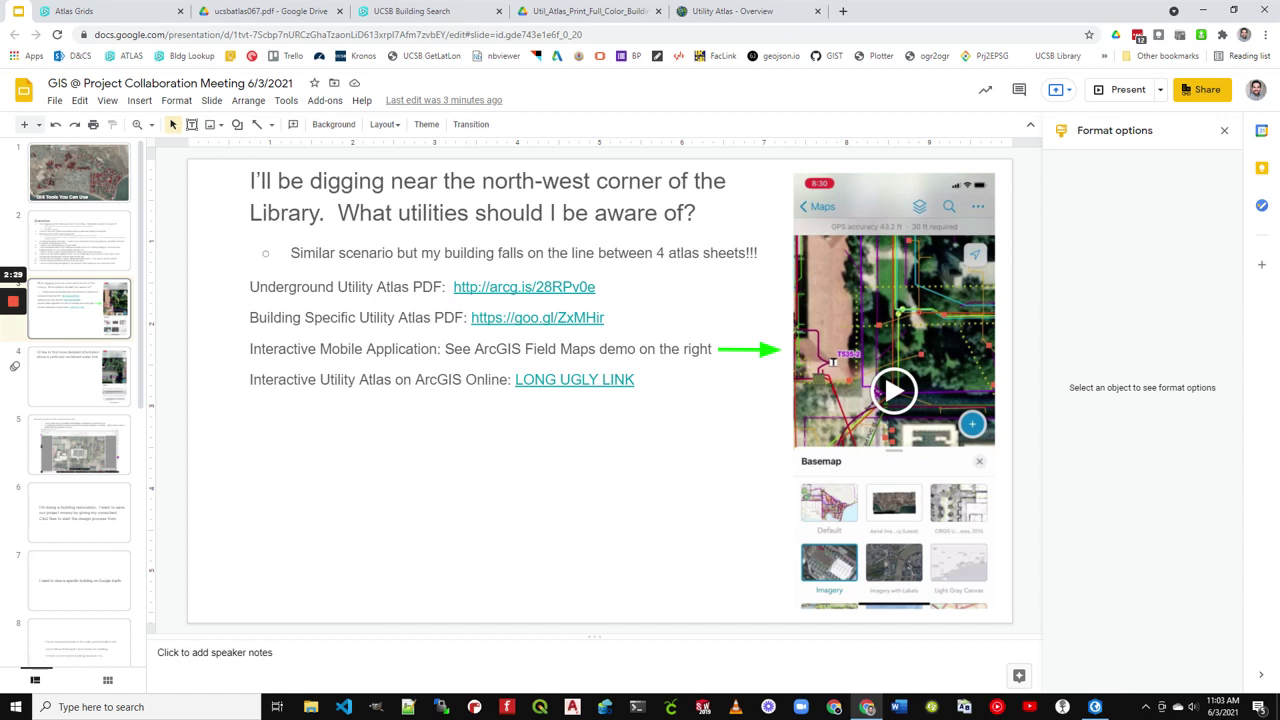
{"action": "left_click", "coordinate": [726, 16]}
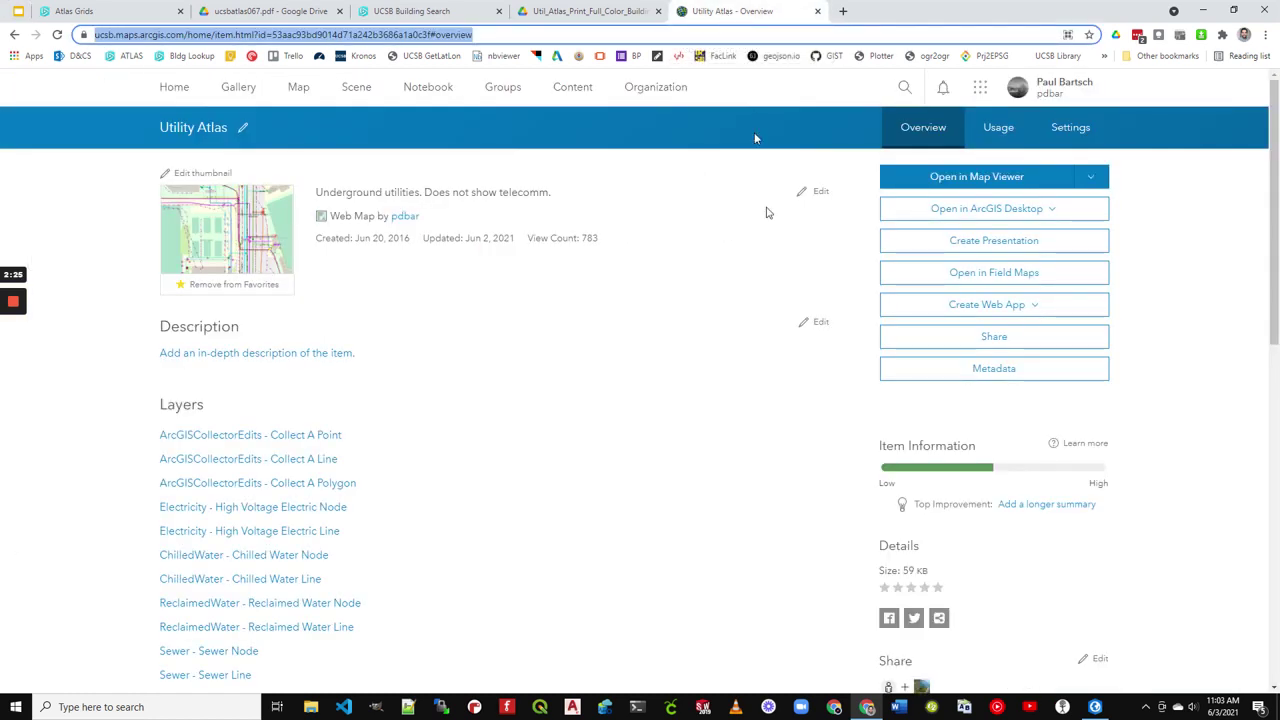
{"action": "left_click", "coordinate": [1222, 326]}
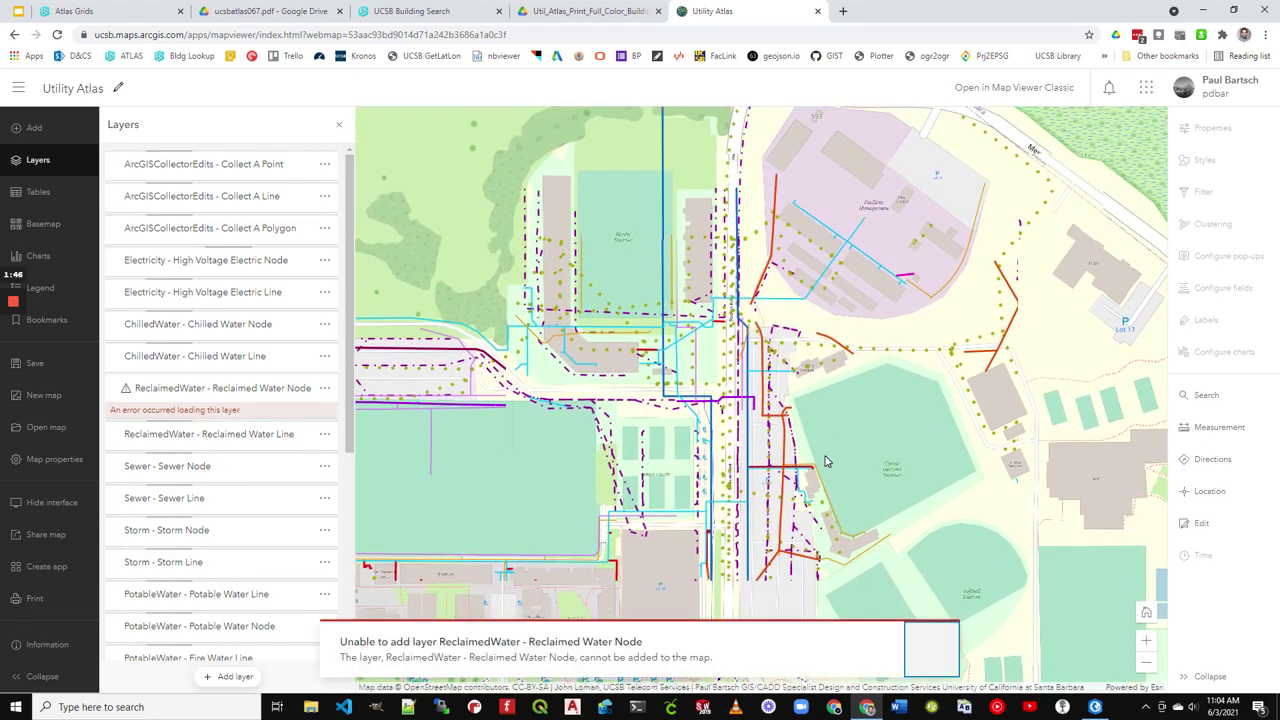
Zoom the Utility Atlas map and open the 6in PVC Reclaimed Water Line's scanned drawing.
{"action": "scroll", "coordinate": [740, 420], "scroll_direction": "up", "scroll_amount": 2}
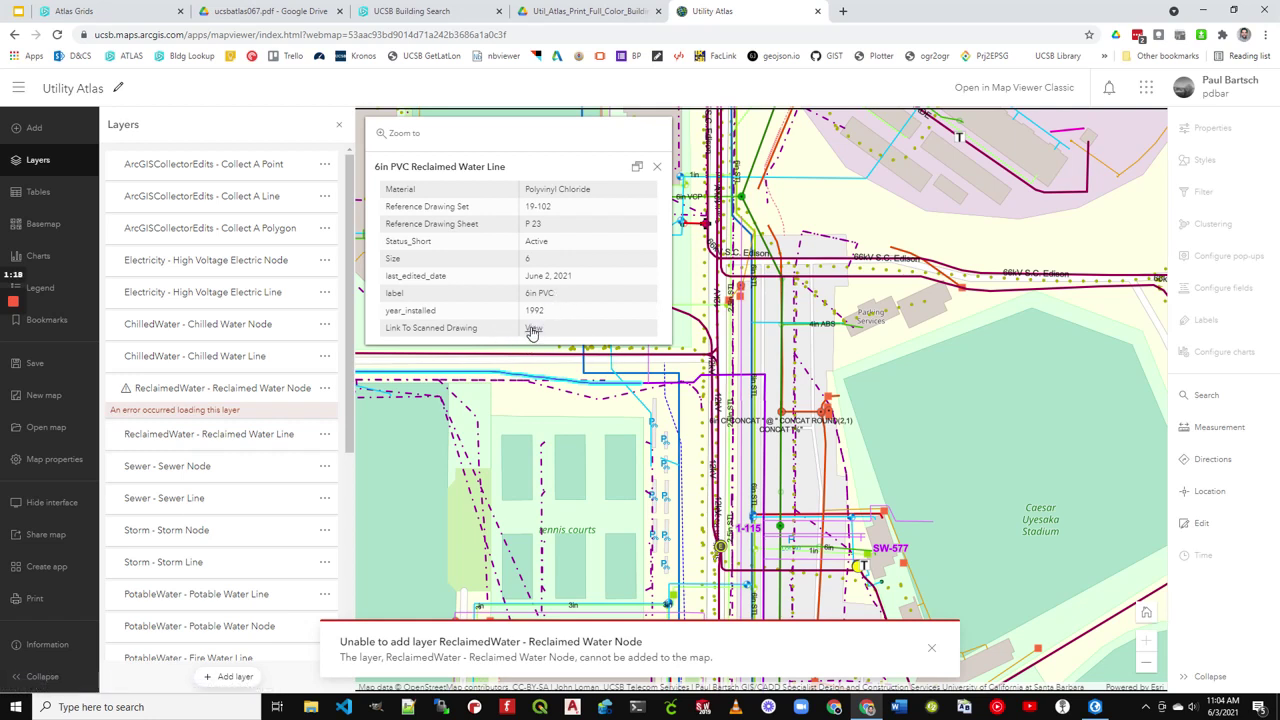
{"action": "left_click", "coordinate": [532, 329]}
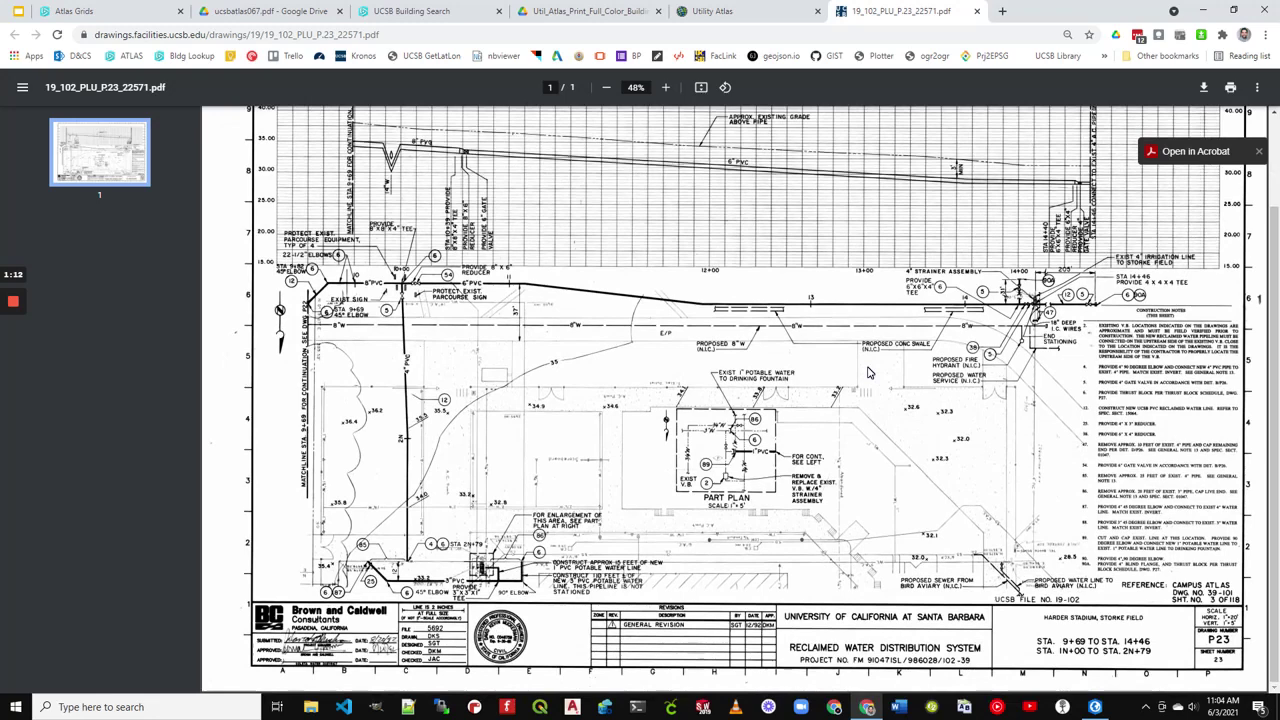
Rotate scanned sheet P23 a half turn so it displays upside down.
{"action": "scroll", "coordinate": [648, 428], "scroll_direction": "up", "scroll_amount": 1}
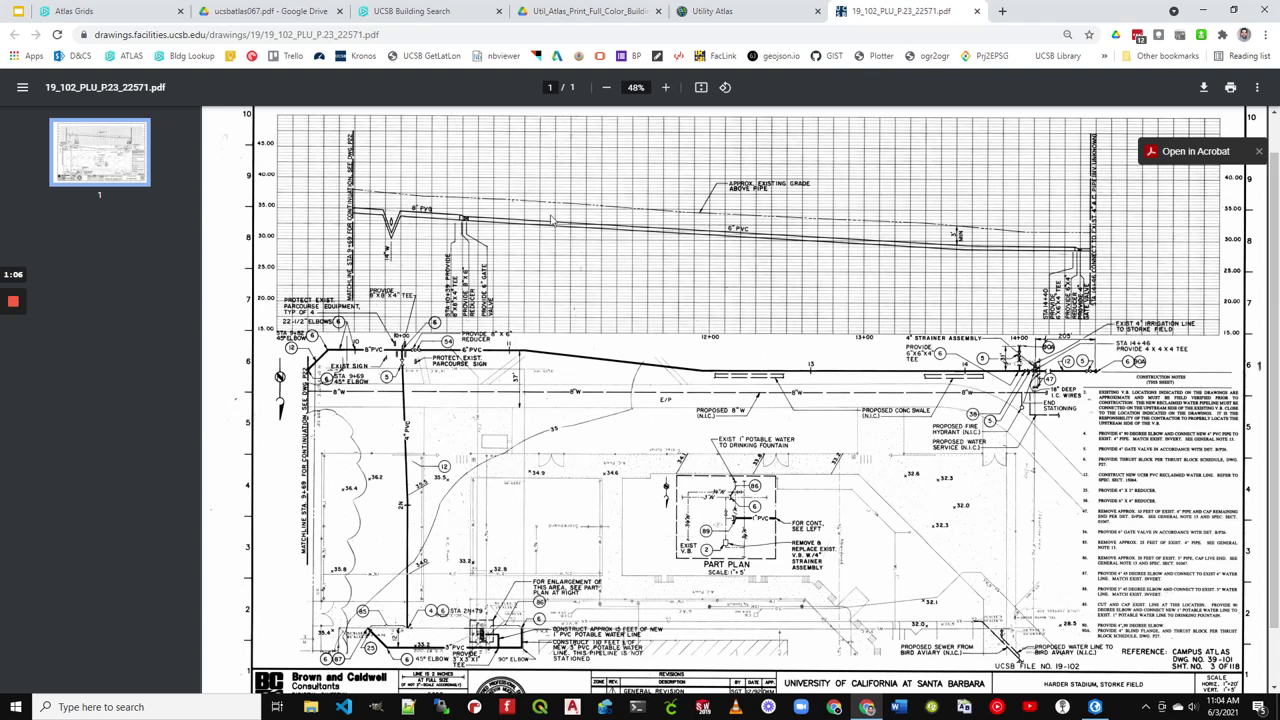
{"action": "left_click", "coordinate": [725, 87]}
{"action": "left_click", "coordinate": [725, 87]}
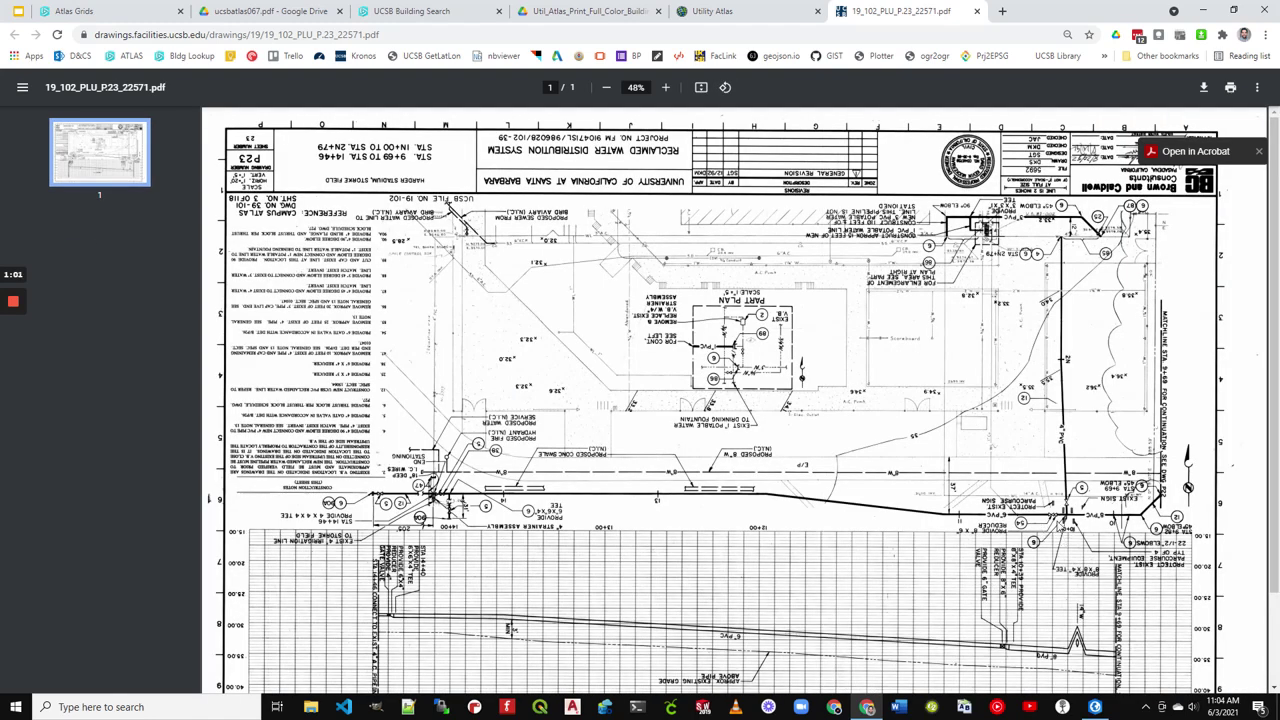
Enlarge sheet P23 and bring its title block and revisions into view.
{"action": "scroll", "coordinate": [1068, 527], "scroll_direction": "up", "scroll_amount": 5, "text": "ctrl"}
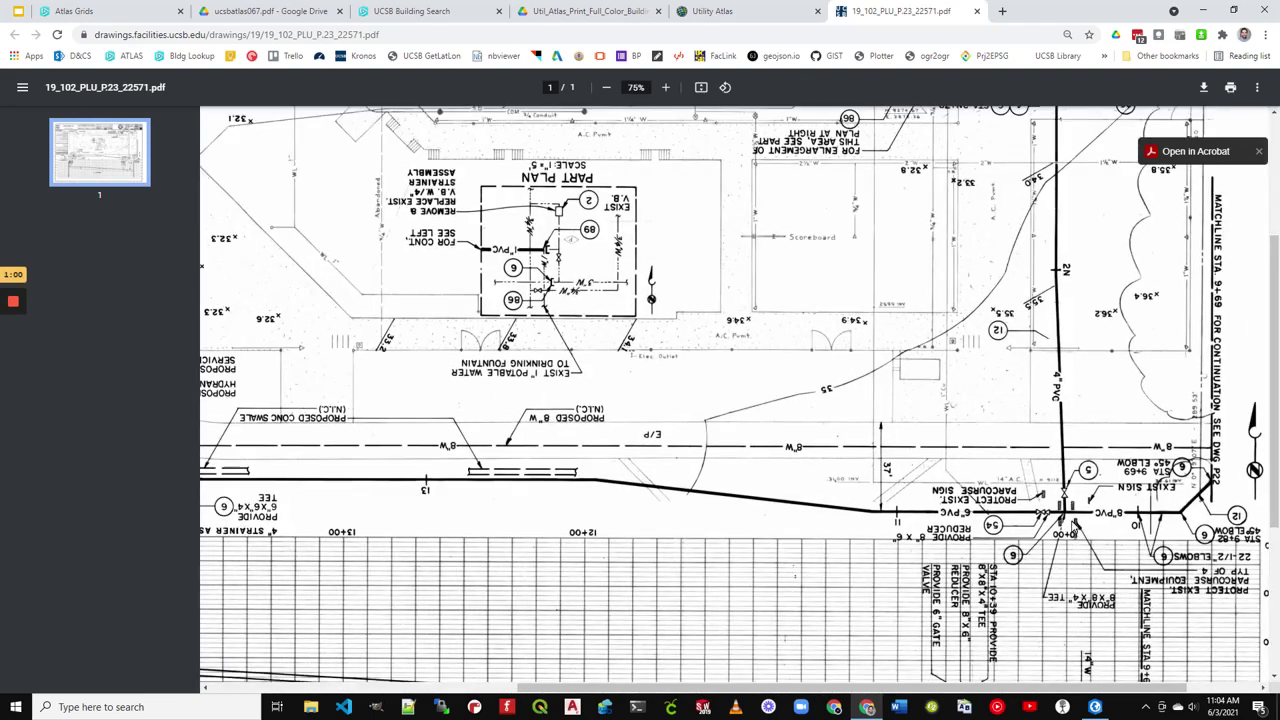
{"action": "scroll", "coordinate": [1005, 529], "scroll_direction": "down", "scroll_amount": 4}
{"action": "scroll", "coordinate": [1005, 529], "scroll_direction": "right", "scroll_amount": 4}
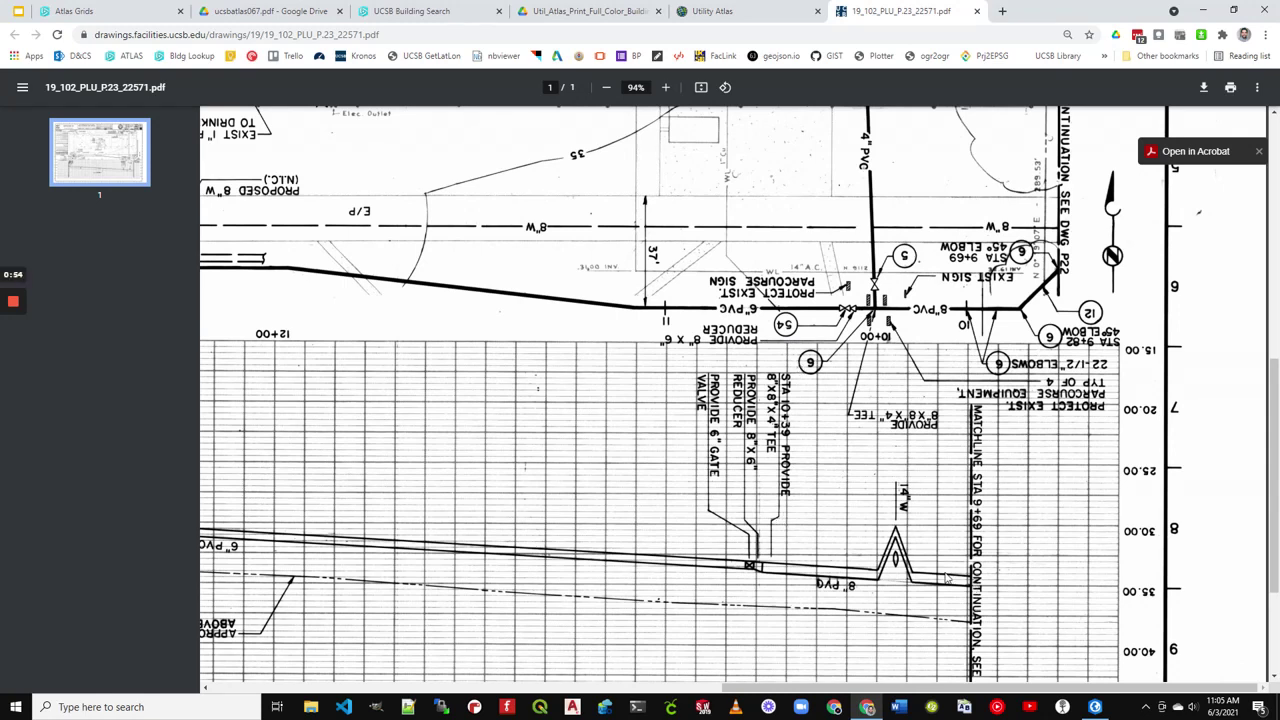
{"action": "scroll", "coordinate": [890, 500], "scroll_direction": "up", "scroll_amount": 3}
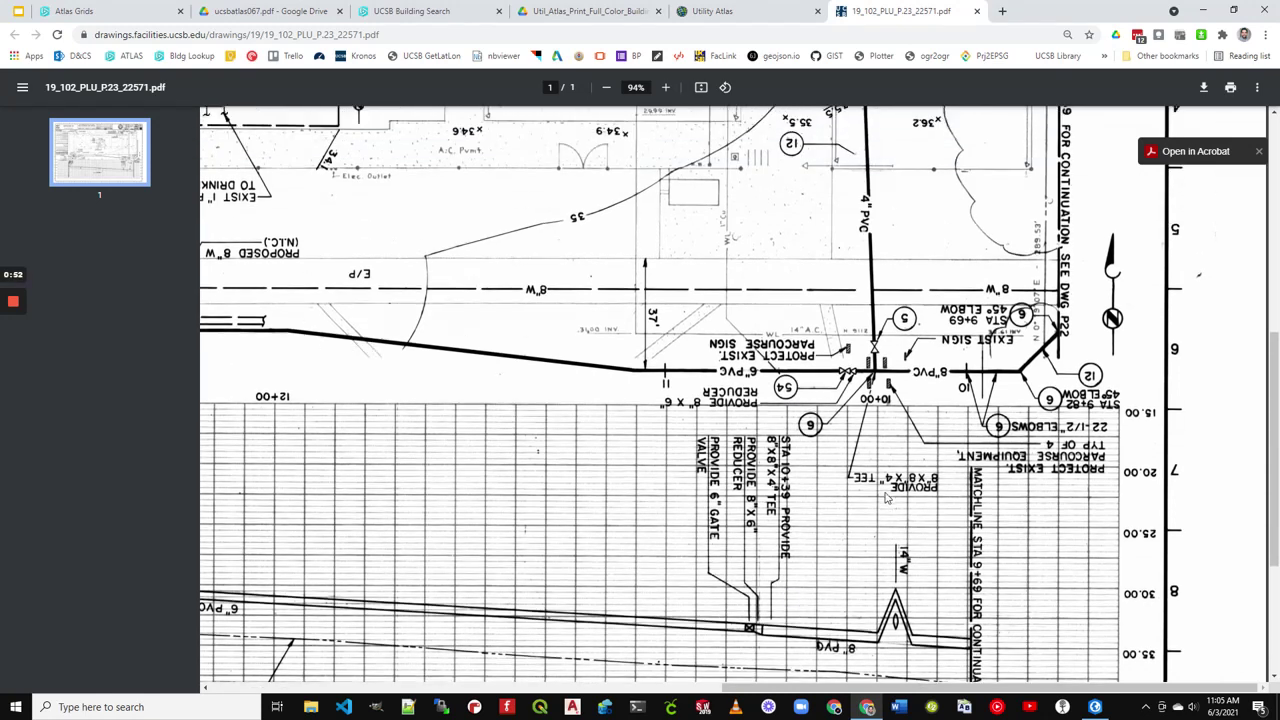
{"action": "scroll", "coordinate": [910, 486], "scroll_direction": "up", "scroll_amount": 1}
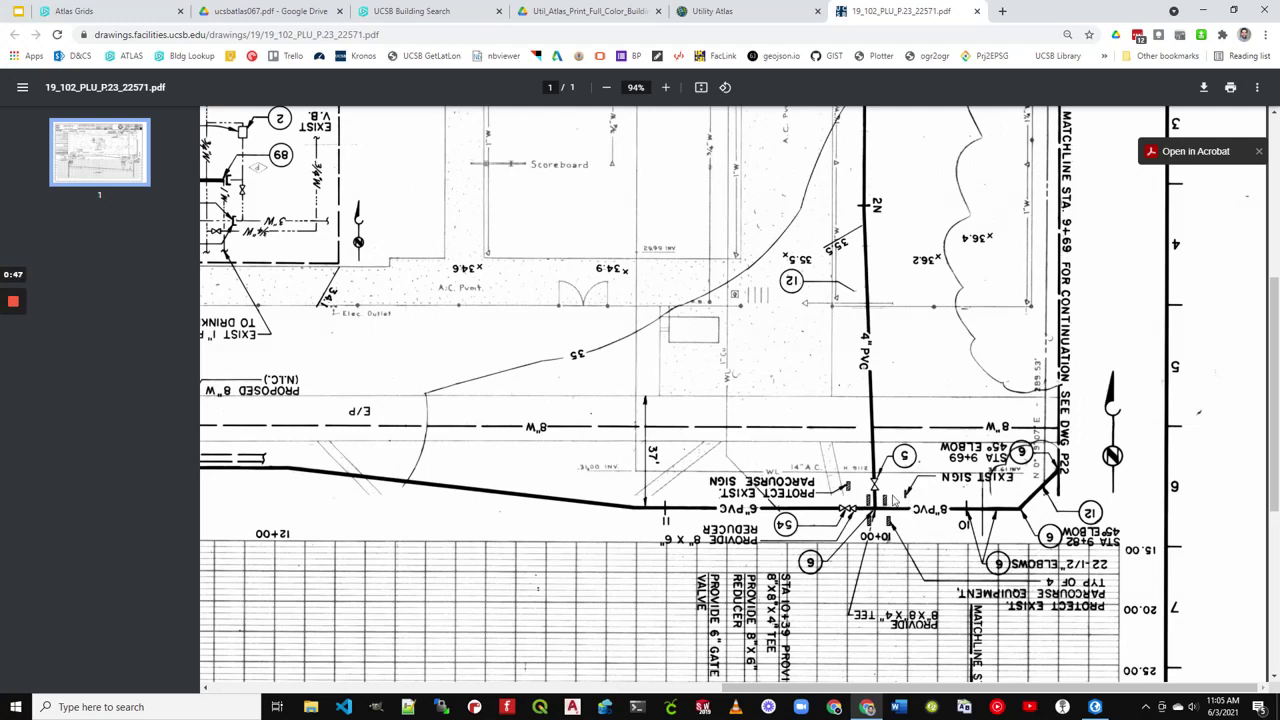
{"action": "scroll", "coordinate": [940, 518], "scroll_direction": "up", "scroll_amount": 3}
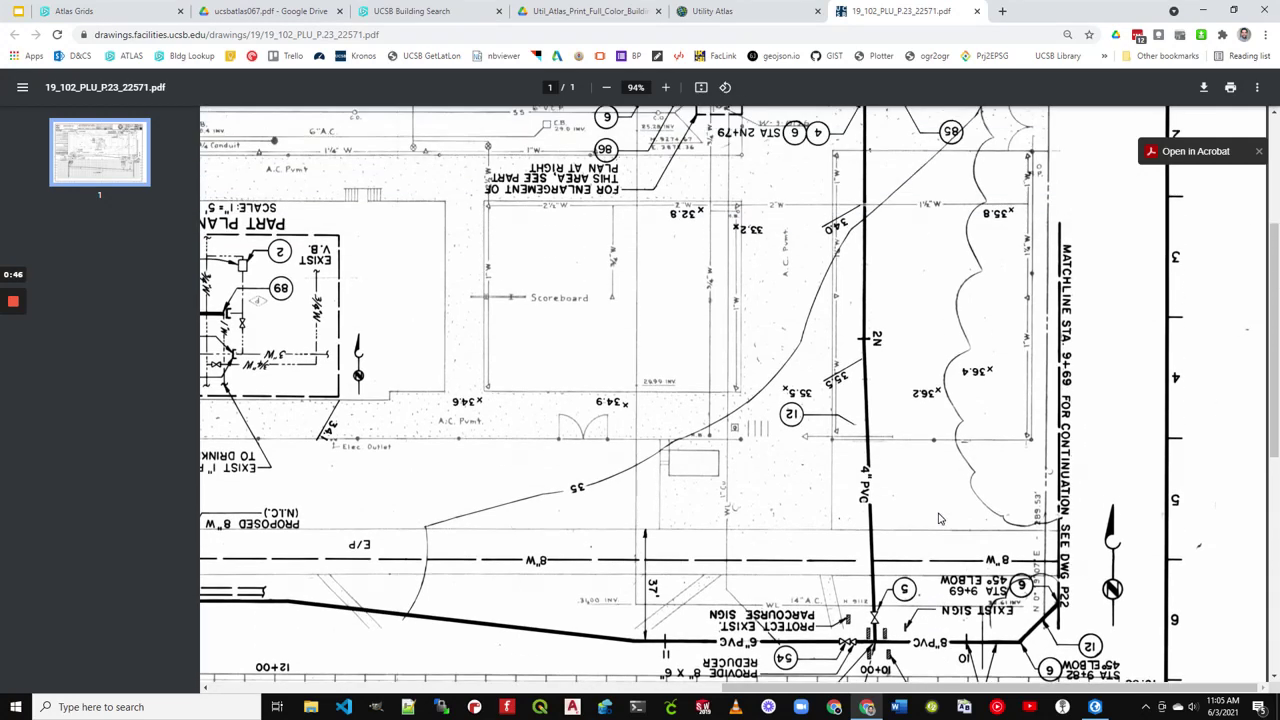
{"action": "scroll", "coordinate": [947, 525], "scroll_direction": "up", "scroll_amount": 5}
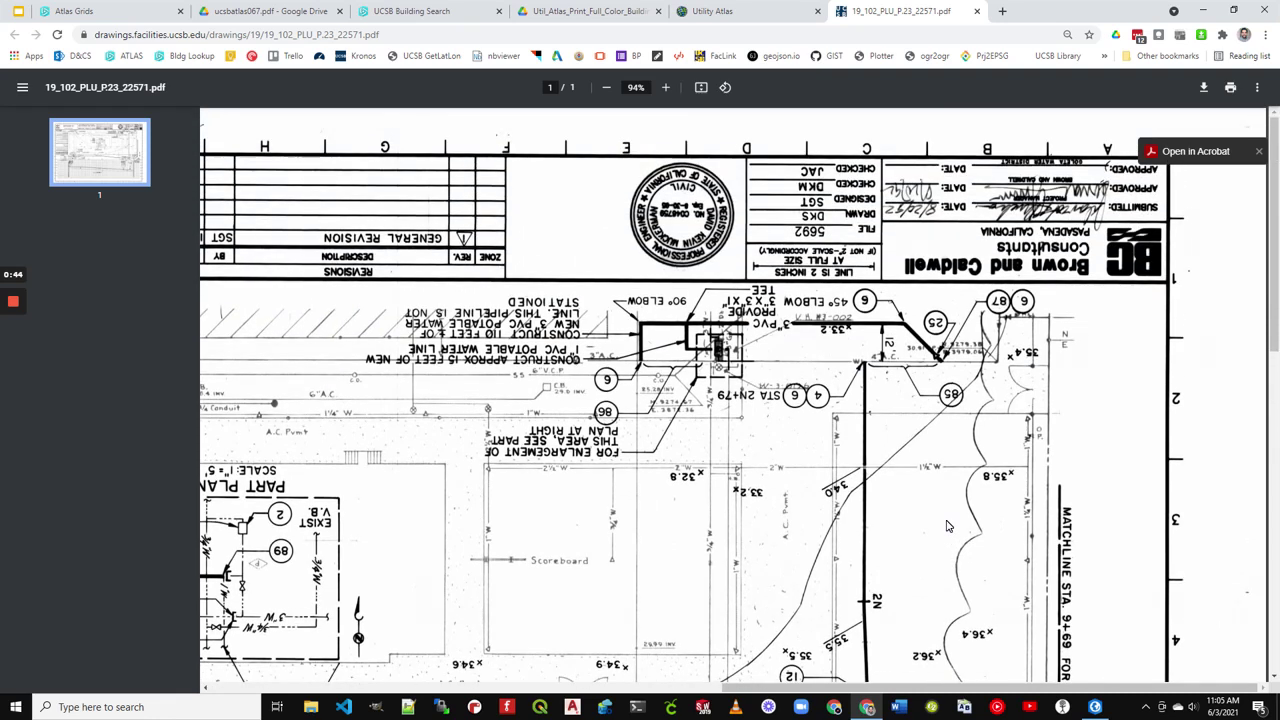